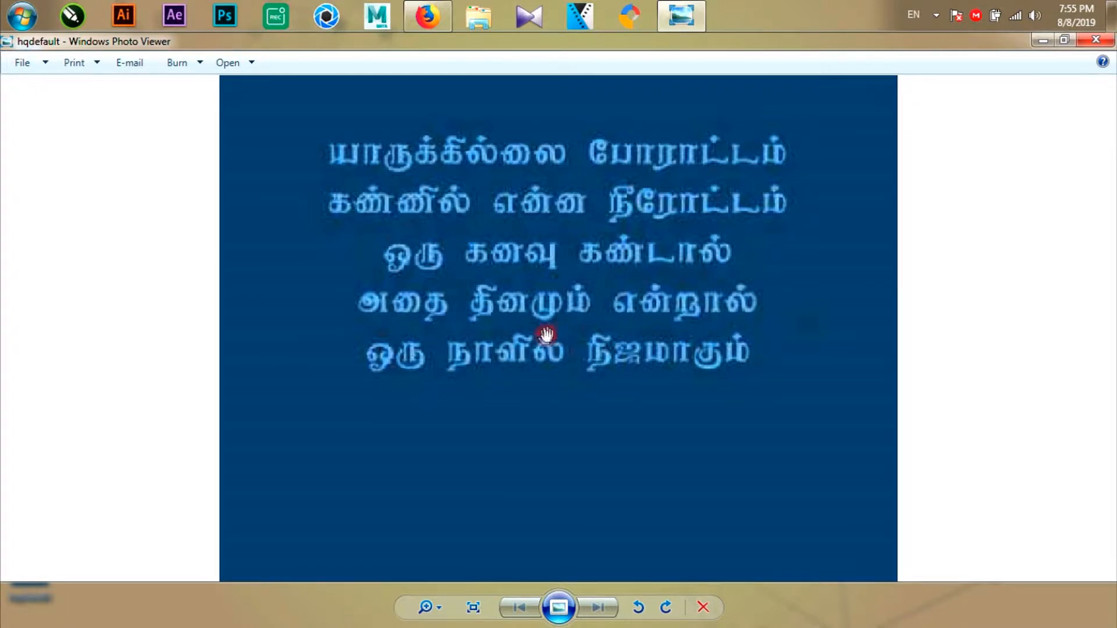
- Close the hqdefault image preview and open Google Drive from the Google home page in Firefox
{"action": "left_click", "coordinate": [1096, 39]}
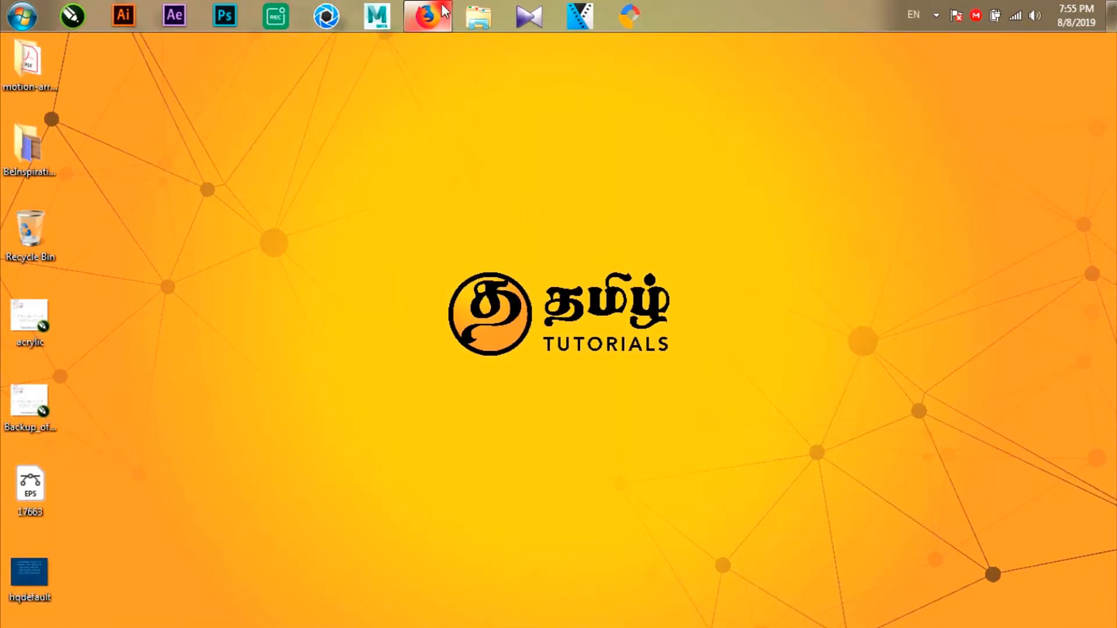
{"action": "left_click", "coordinate": [443, 8]}
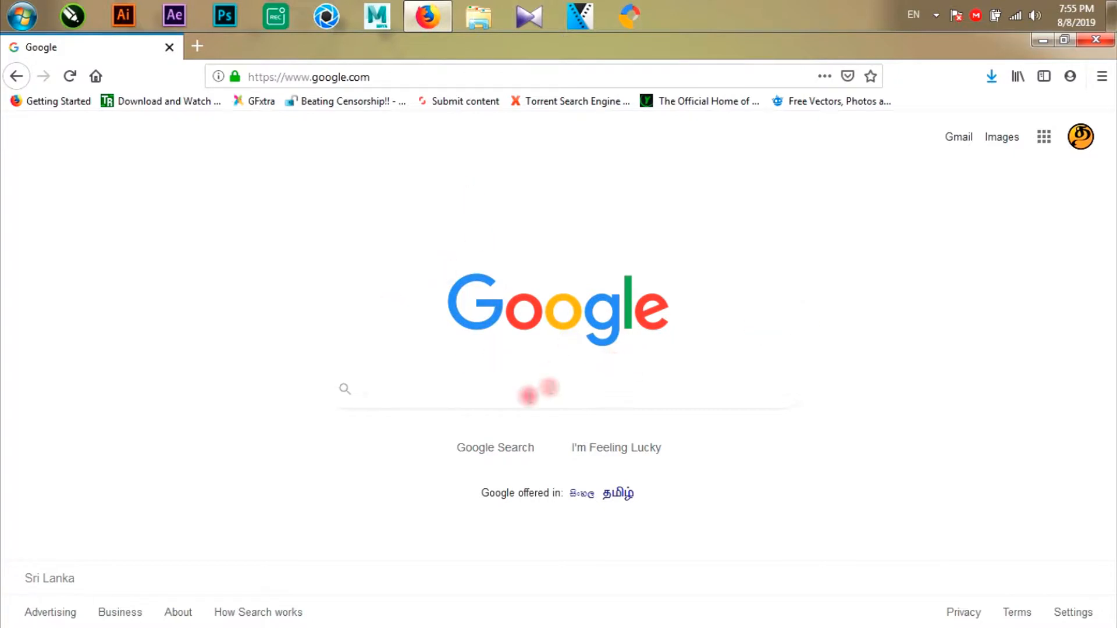
{"action": "left_click", "coordinate": [1043, 137]}
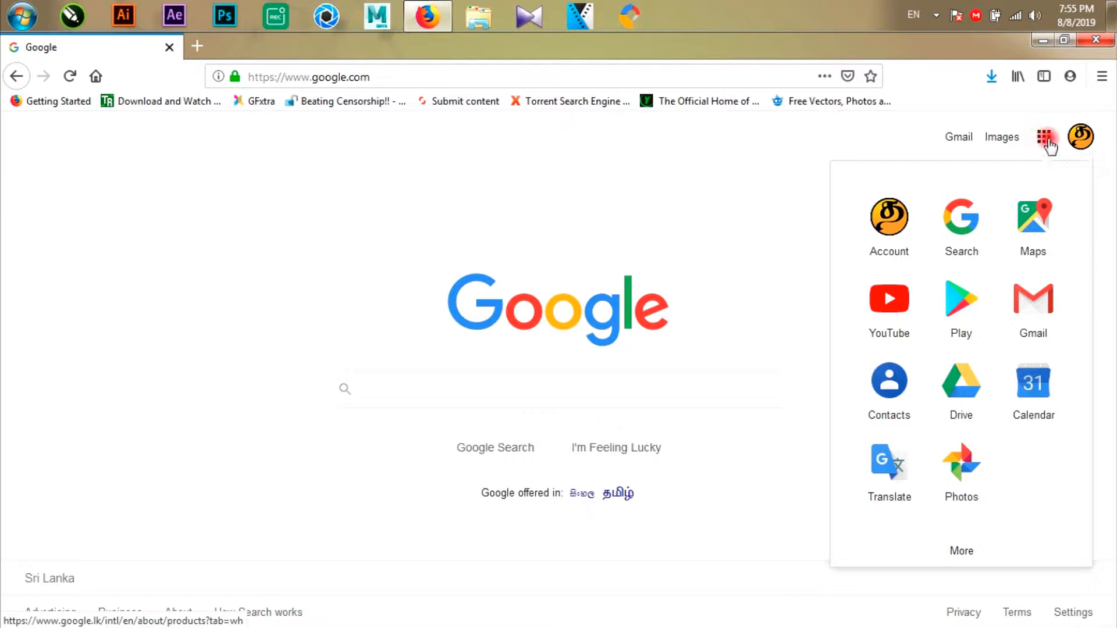
{"action": "left_click", "coordinate": [963, 399]}
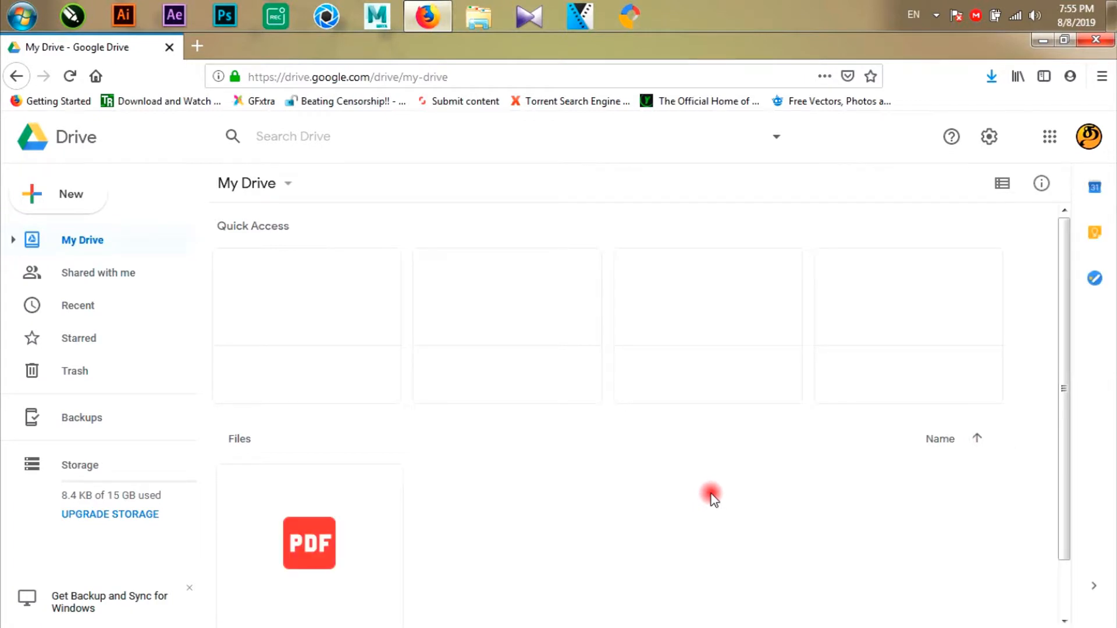
{"action": "scroll", "coordinate": [566, 449], "scroll_direction": "down", "scroll_amount": 1}
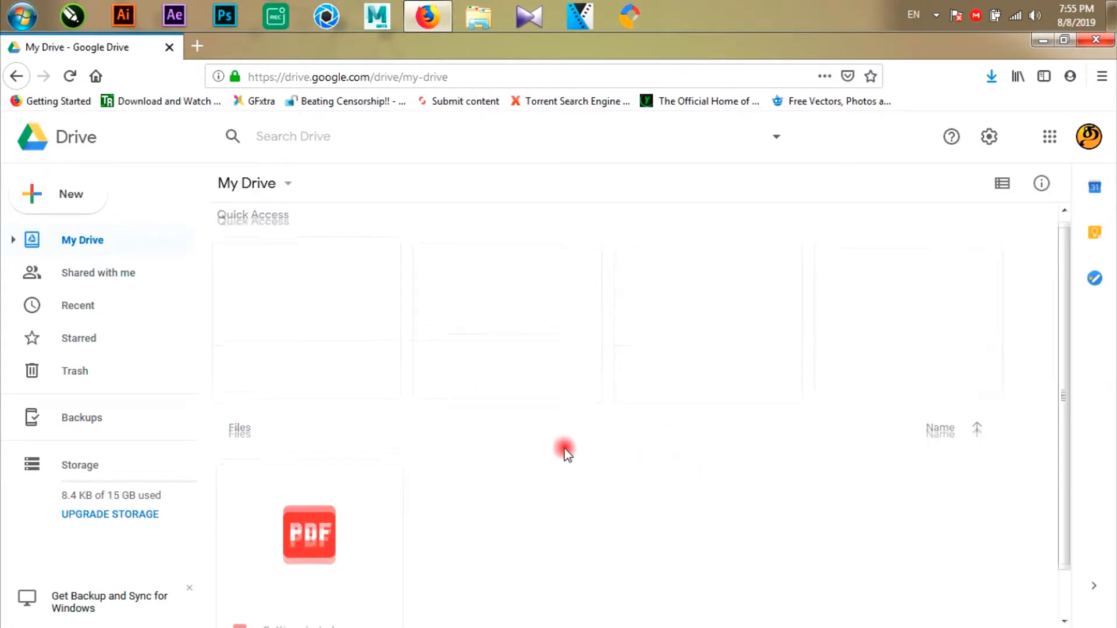
{"action": "scroll", "coordinate": [566, 453], "scroll_direction": "up", "scroll_amount": 1}
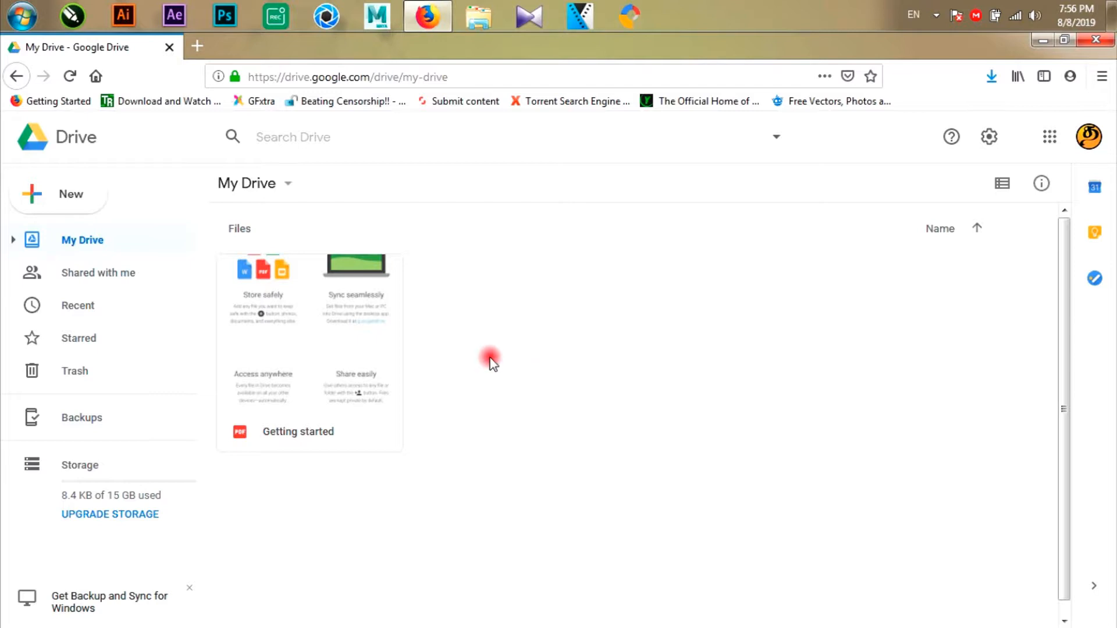
- Upload the hqdefault JPEG image from the Desktop to My Drive and dismiss the upload notice
{"action": "left_click", "coordinate": [77, 201]}
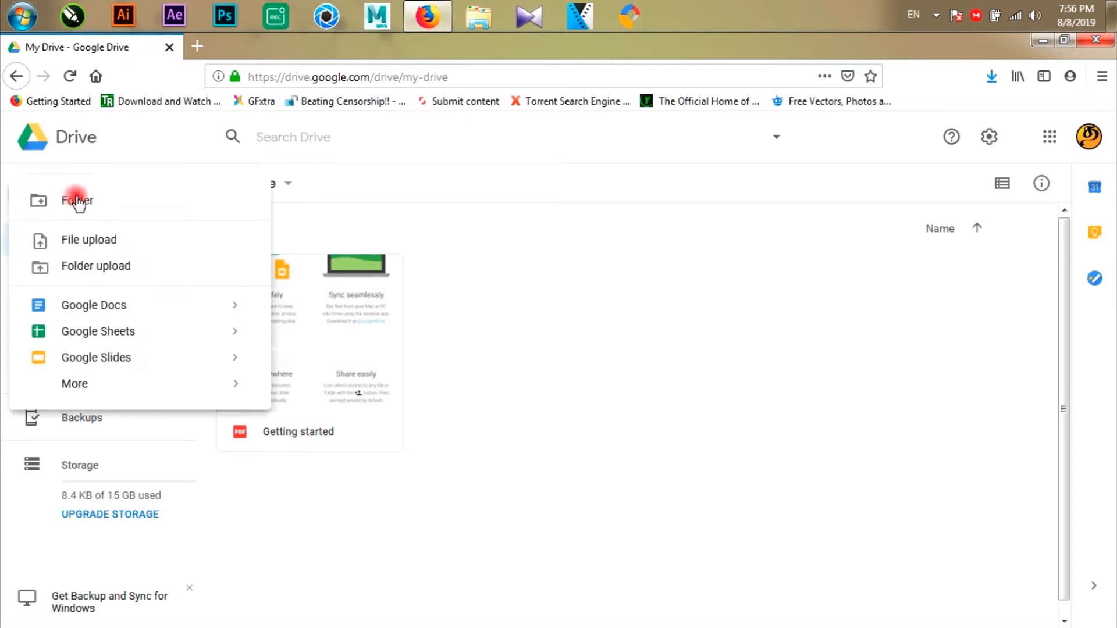
{"action": "left_click", "coordinate": [88, 240]}
{"action": "left_click_drag", "start_coordinate": [533, 174], "coordinate": [534, 291]}
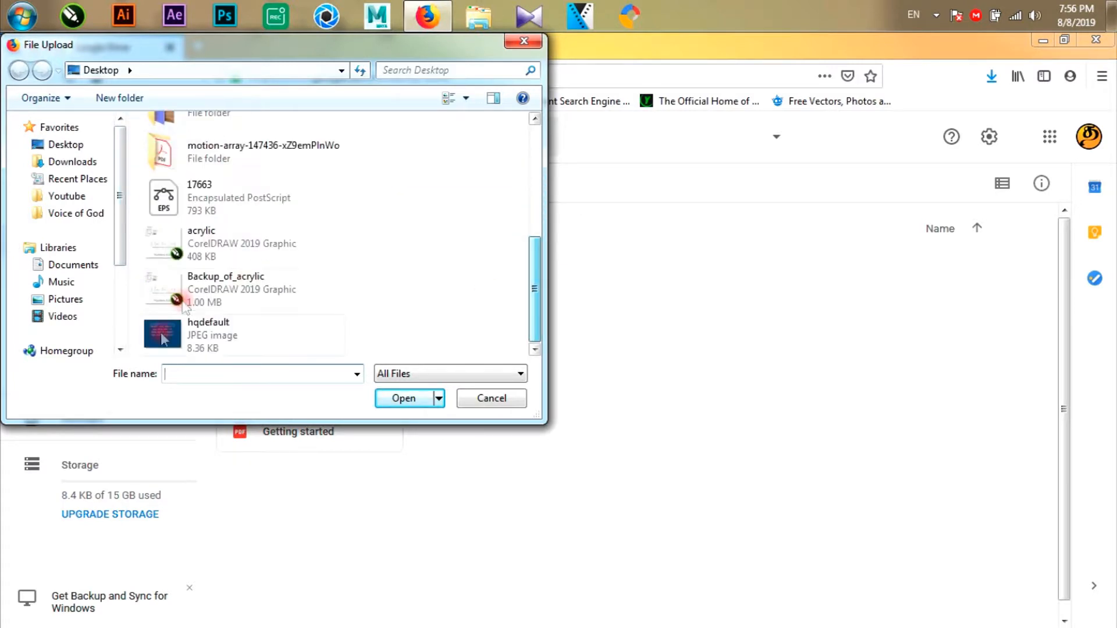
{"action": "left_click", "coordinate": [203, 343]}
{"action": "left_click", "coordinate": [404, 397]}
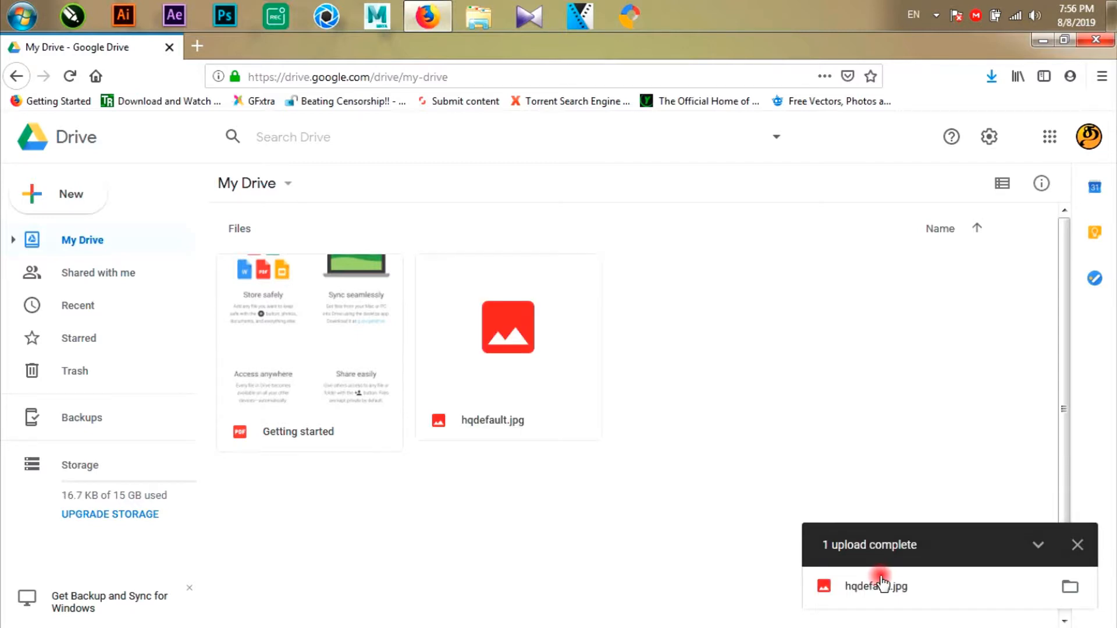
{"action": "left_click", "coordinate": [1077, 545]}
- Open the uploaded hqdefault.jpg with Google Docs to convert its Tamil text
{"action": "left_click", "coordinate": [514, 333]}
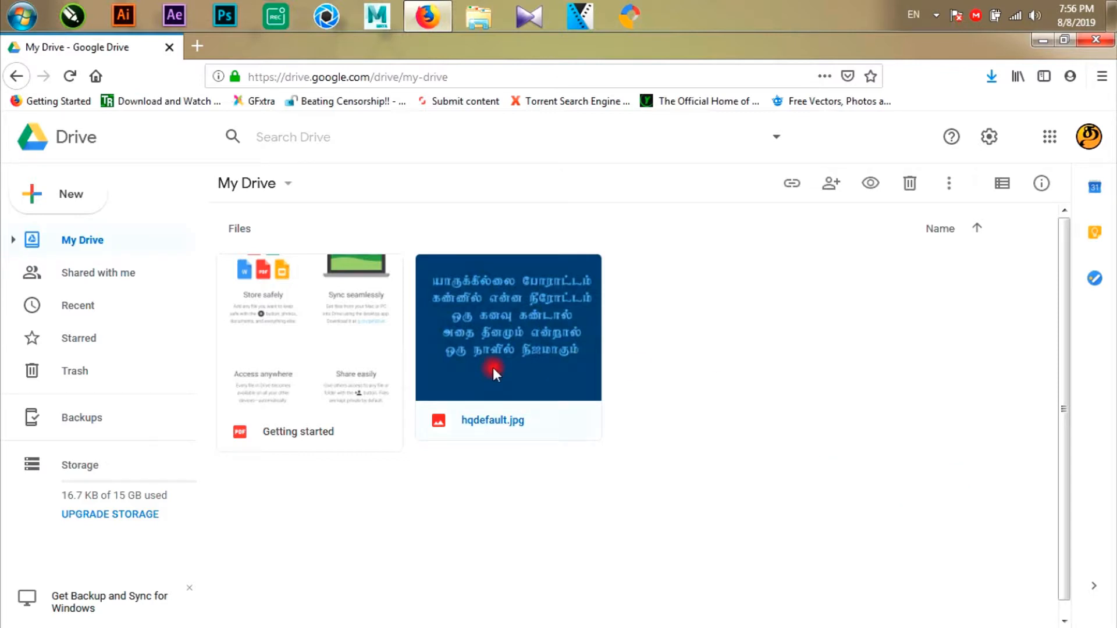
{"action": "left_click", "coordinate": [685, 367]}
{"action": "left_click", "coordinate": [517, 332]}
{"action": "right_click", "coordinate": [518, 330]}
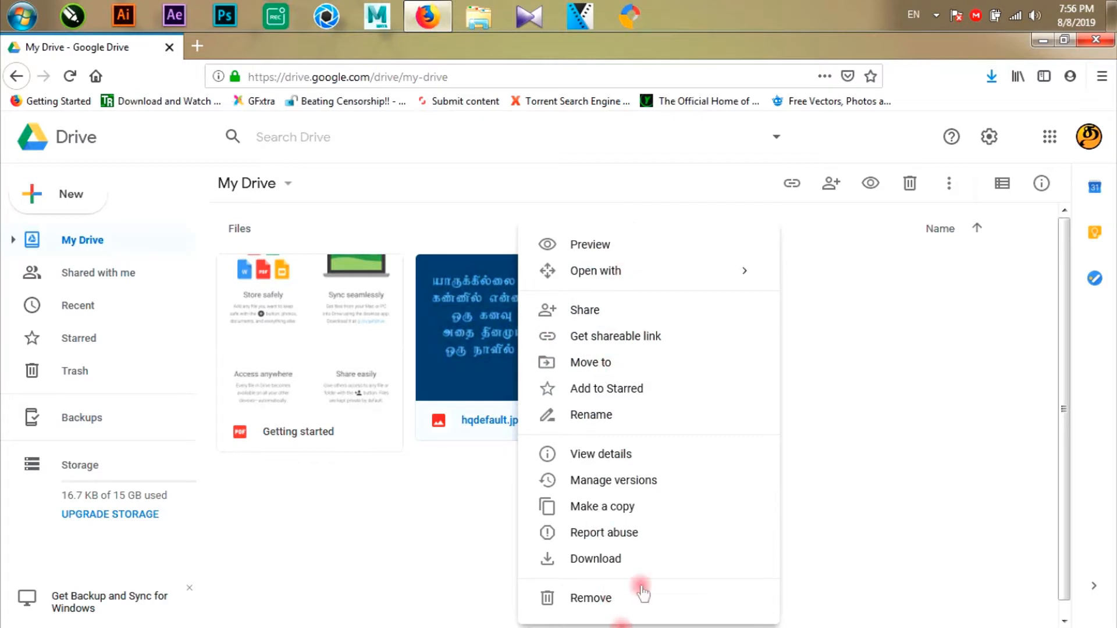
{"action": "mouse_move", "coordinate": [587, 271]}
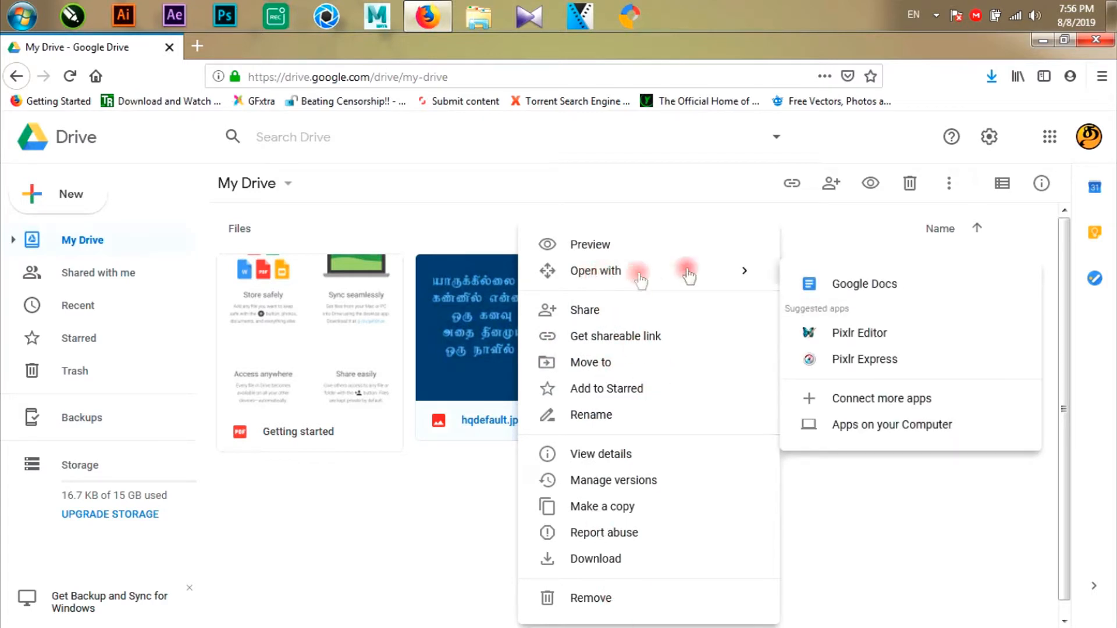
{"action": "left_click", "coordinate": [885, 292]}
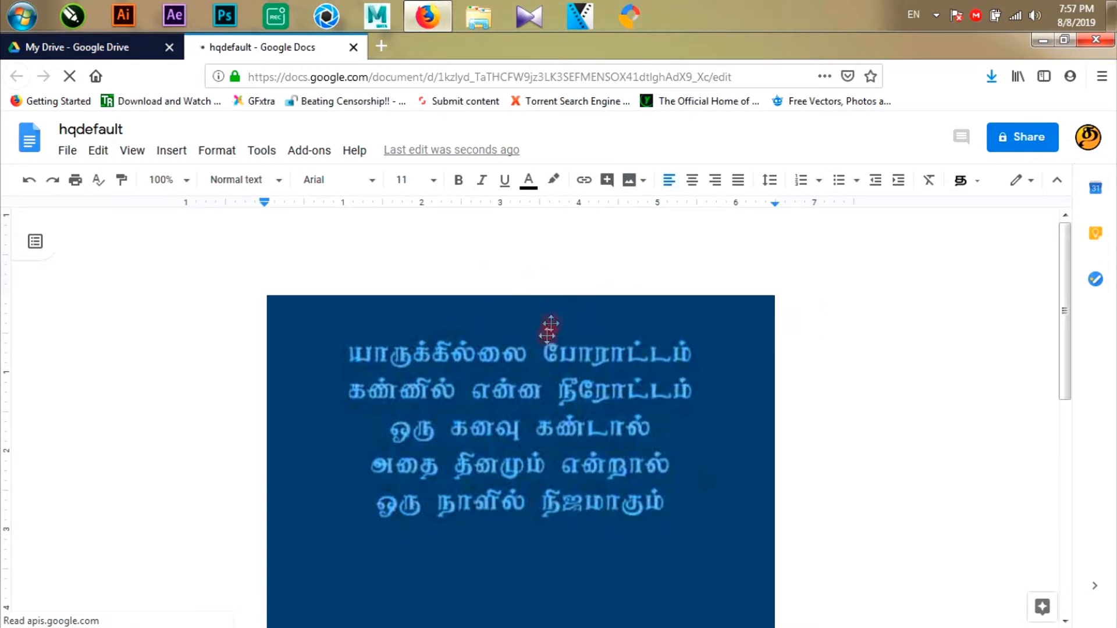
- Compare the extracted Tamil text below the picture with the wording in the original image
{"action": "left_click", "coordinate": [484, 352]}
{"action": "scroll", "coordinate": [484, 349], "scroll_direction": "down", "scroll_amount": 3}
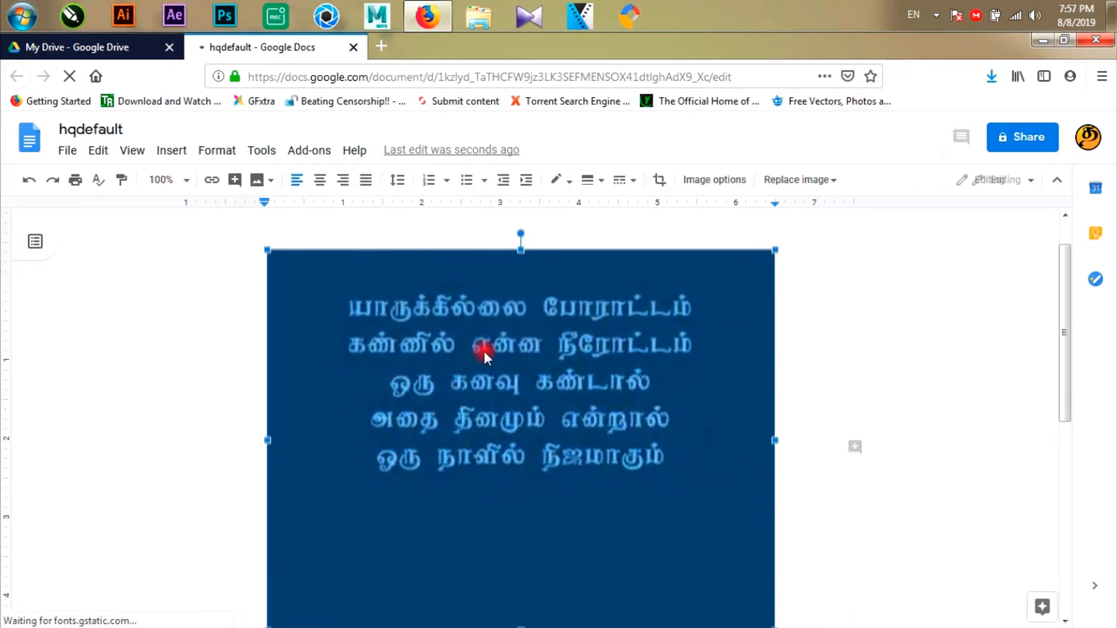
{"action": "scroll", "coordinate": [483, 352], "scroll_direction": "down", "scroll_amount": 3}
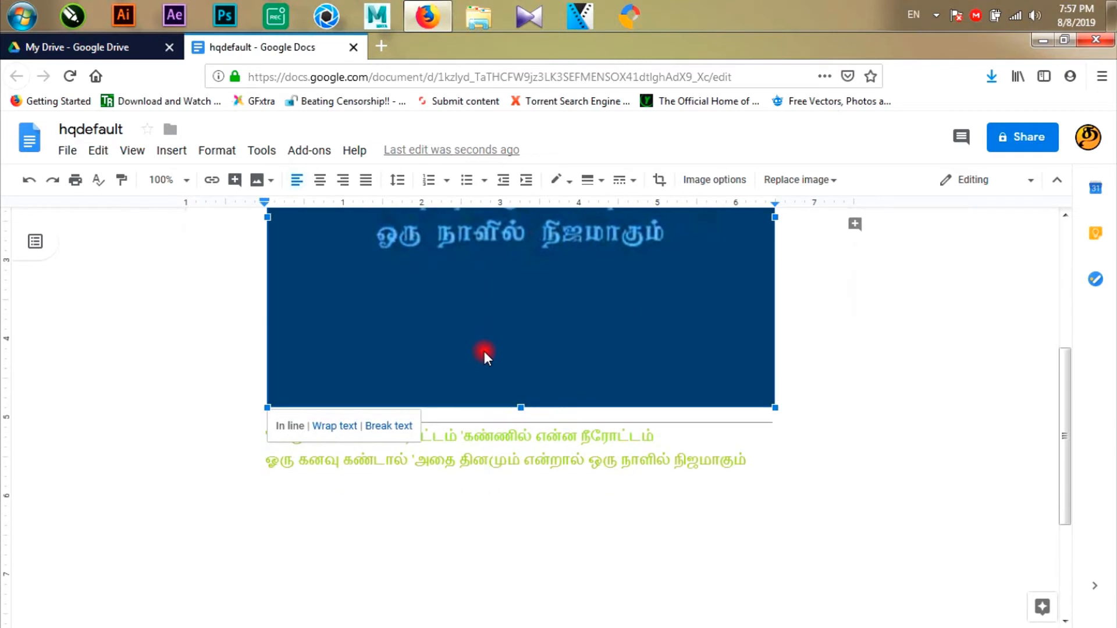
{"action": "left_click", "coordinate": [536, 417]}
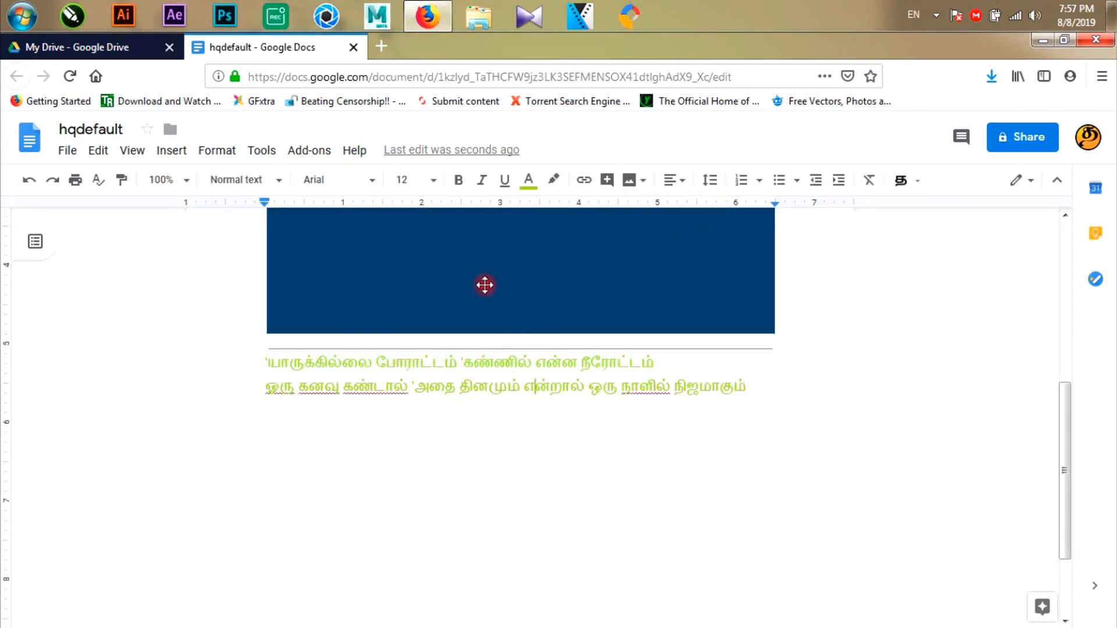
{"action": "left_click", "coordinate": [485, 284]}
{"action": "scroll", "coordinate": [488, 355], "scroll_direction": "up", "scroll_amount": 6}
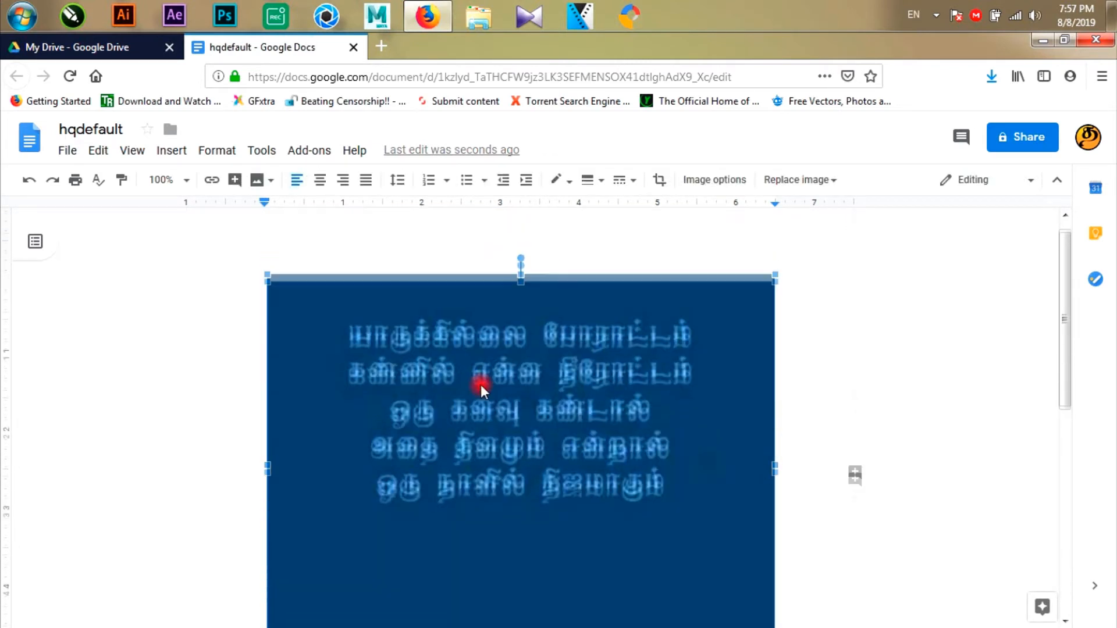
{"action": "scroll", "coordinate": [482, 383], "scroll_direction": "down", "scroll_amount": 5}
{"action": "left_click", "coordinate": [490, 458]}
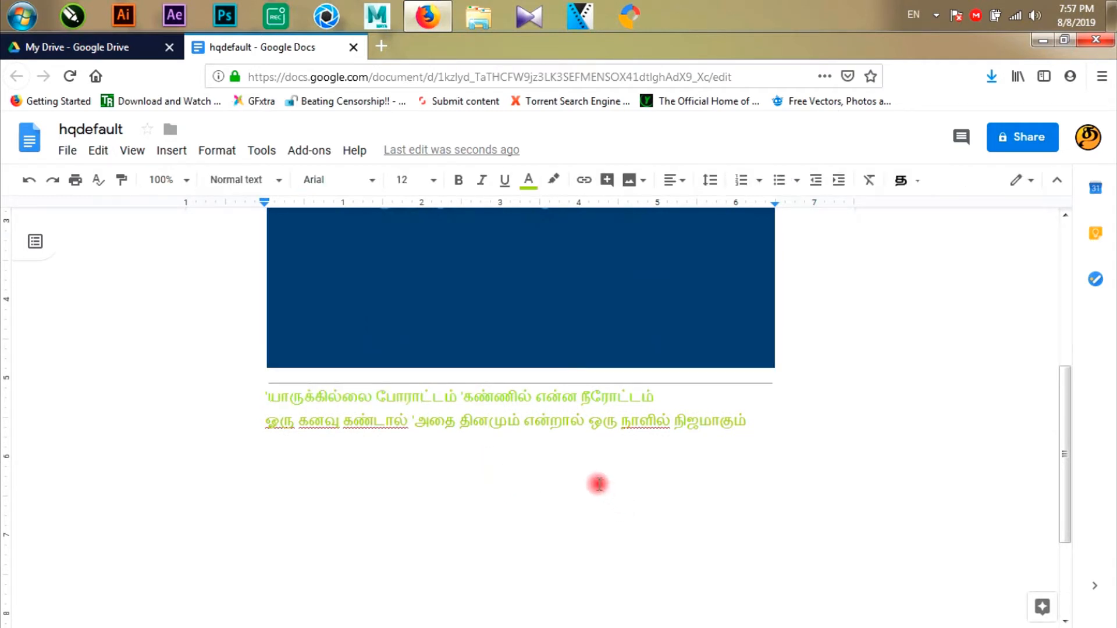
- Copy both lines of extracted Tamil text below the image
{"action": "left_click_drag", "start_coordinate": [260, 394], "coordinate": [576, 485]}
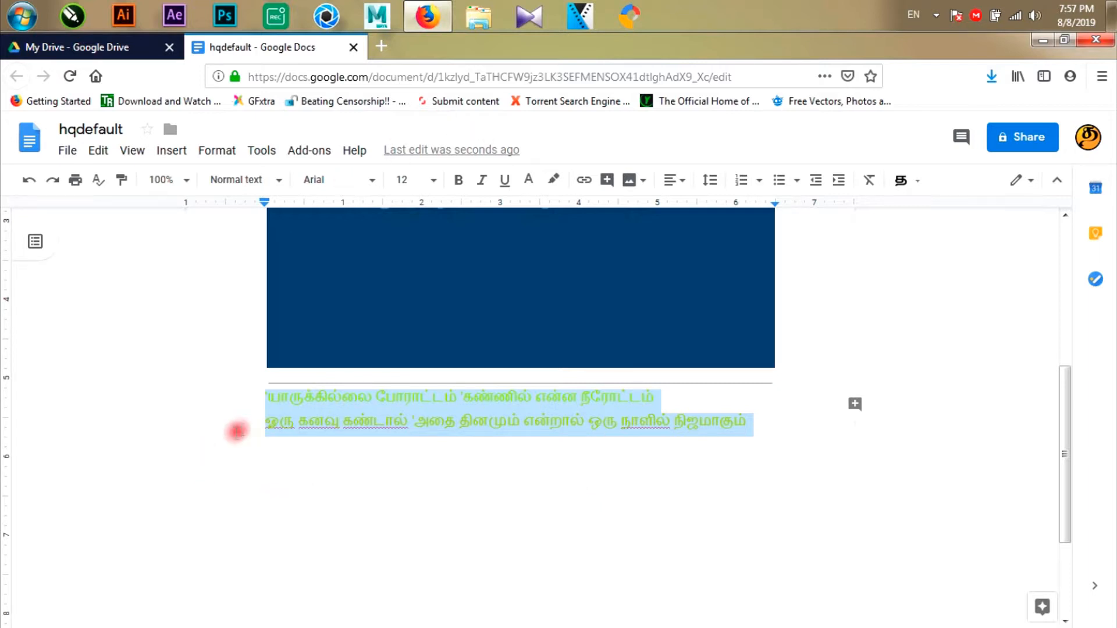
{"action": "left_click", "coordinate": [93, 150]}
{"action": "left_click", "coordinate": [125, 273]}
- Open Microsoft Word 2007 and paste the copied Tamil text into the blank document without its source formatting
{"action": "left_click", "coordinate": [22, 16]}
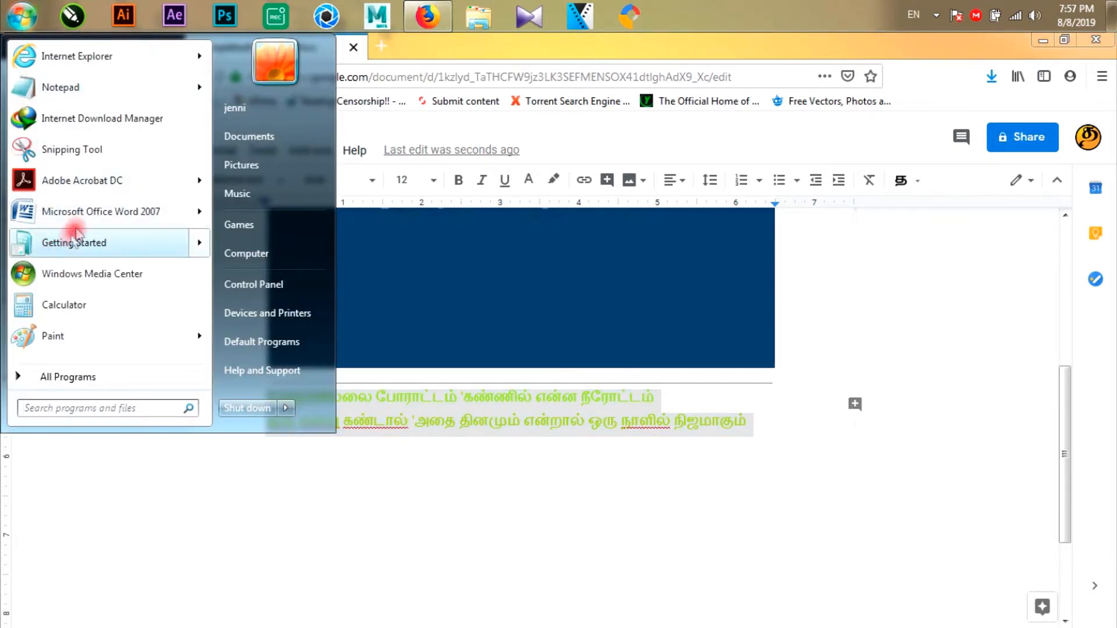
{"action": "left_click", "coordinate": [98, 210]}
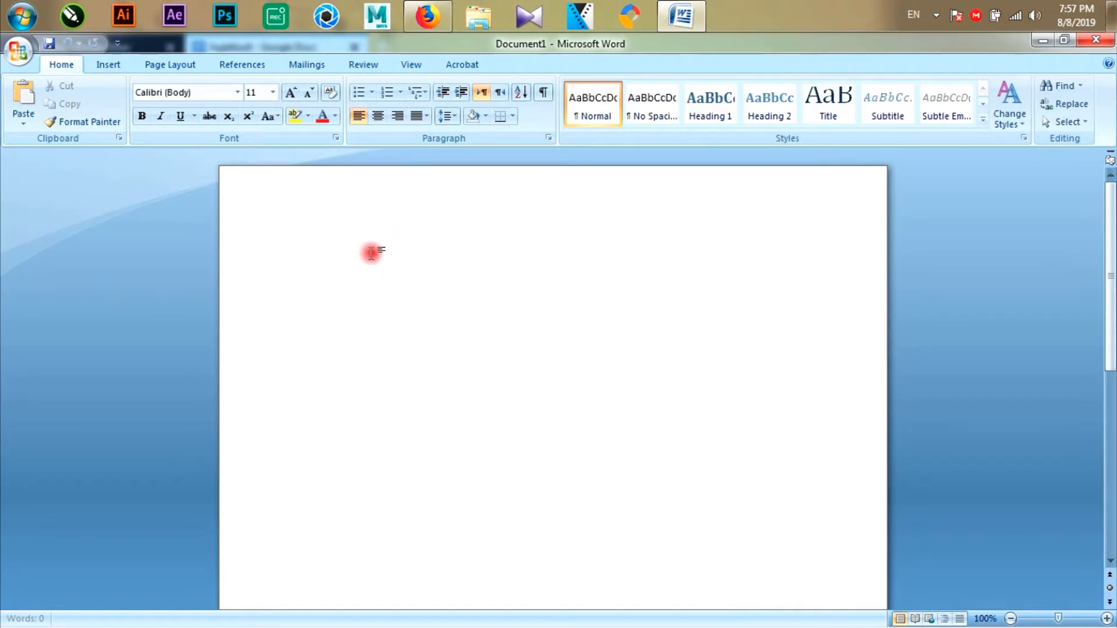
{"action": "key", "text": "ctrl+v"}
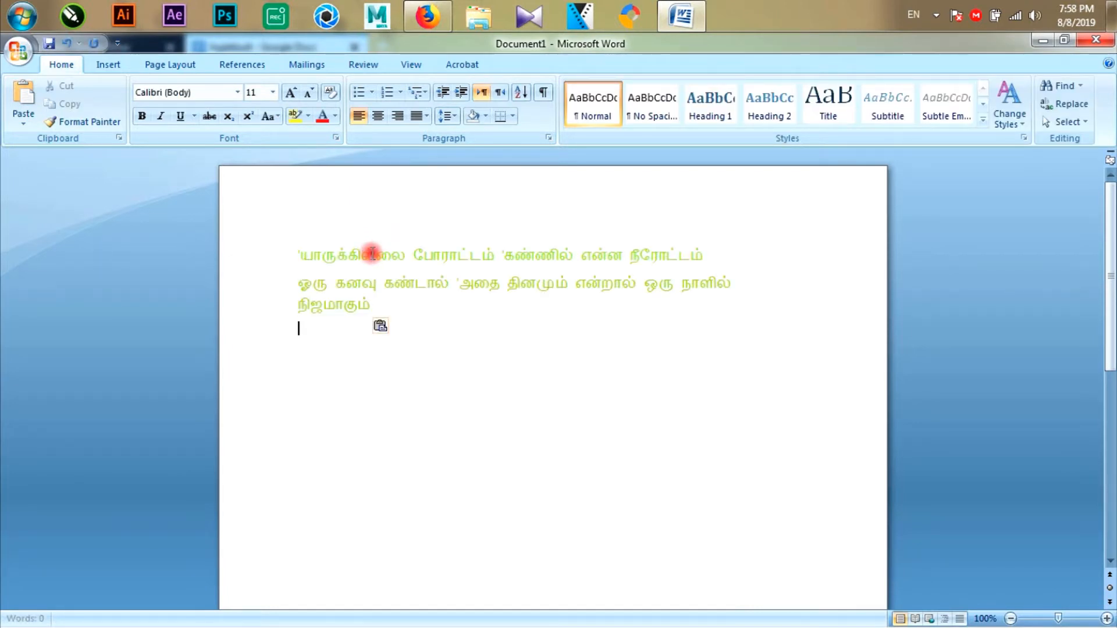
{"action": "left_click", "coordinate": [381, 326]}
{"action": "left_click", "coordinate": [407, 384]}
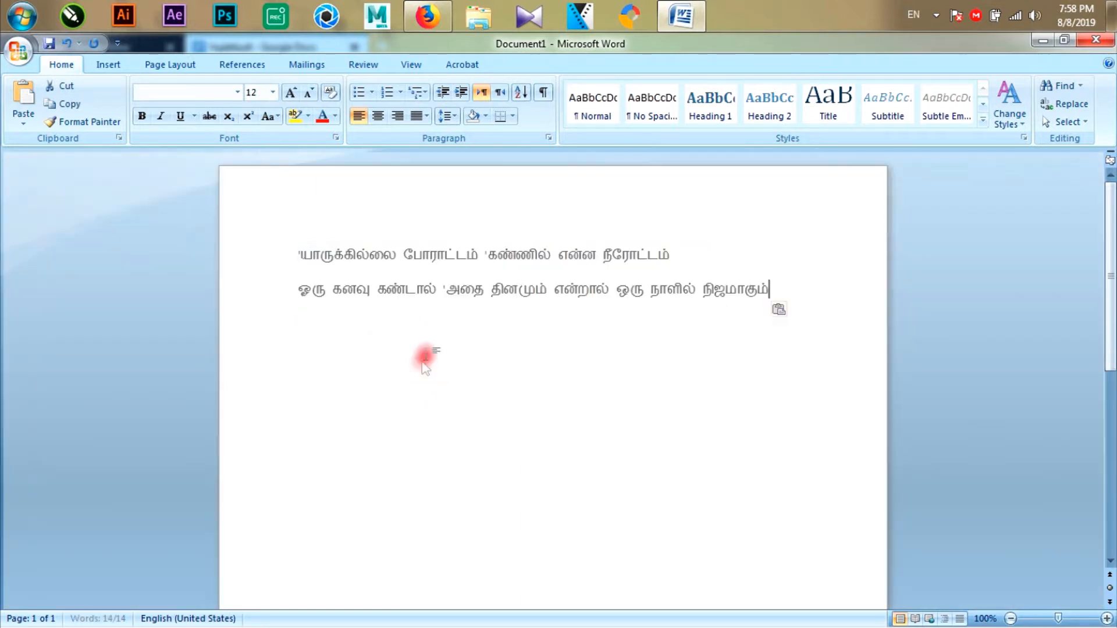
- Set the font size of all the pasted Tamil text to 24
{"action": "left_click", "coordinate": [444, 330]}
{"action": "left_click_drag", "start_coordinate": [294, 244], "coordinate": [688, 321]}
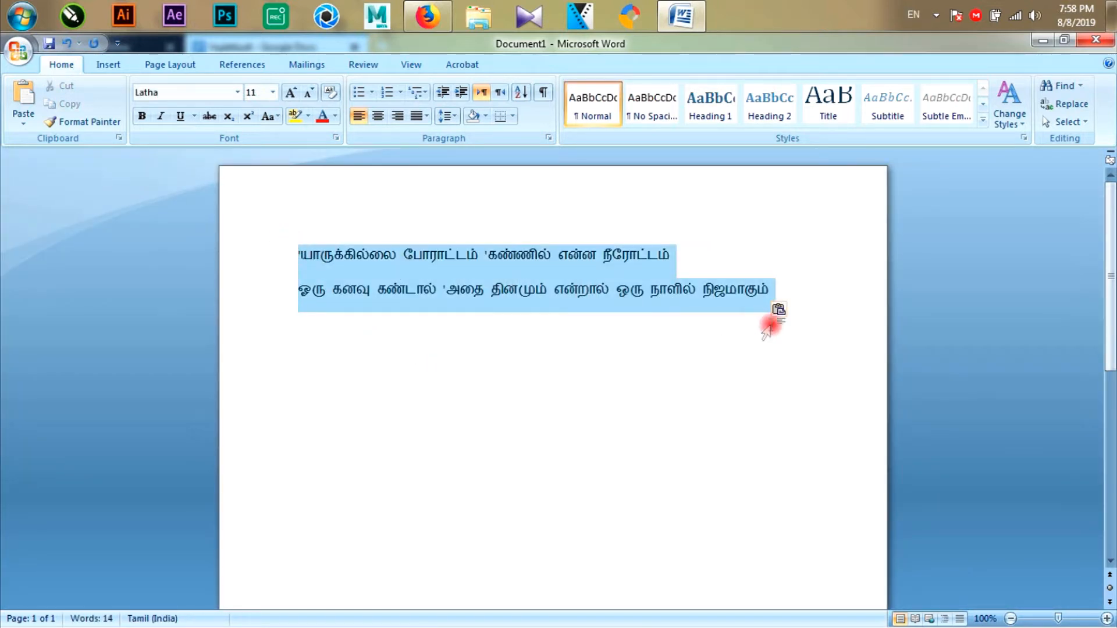
{"action": "left_click", "coordinate": [271, 92]}
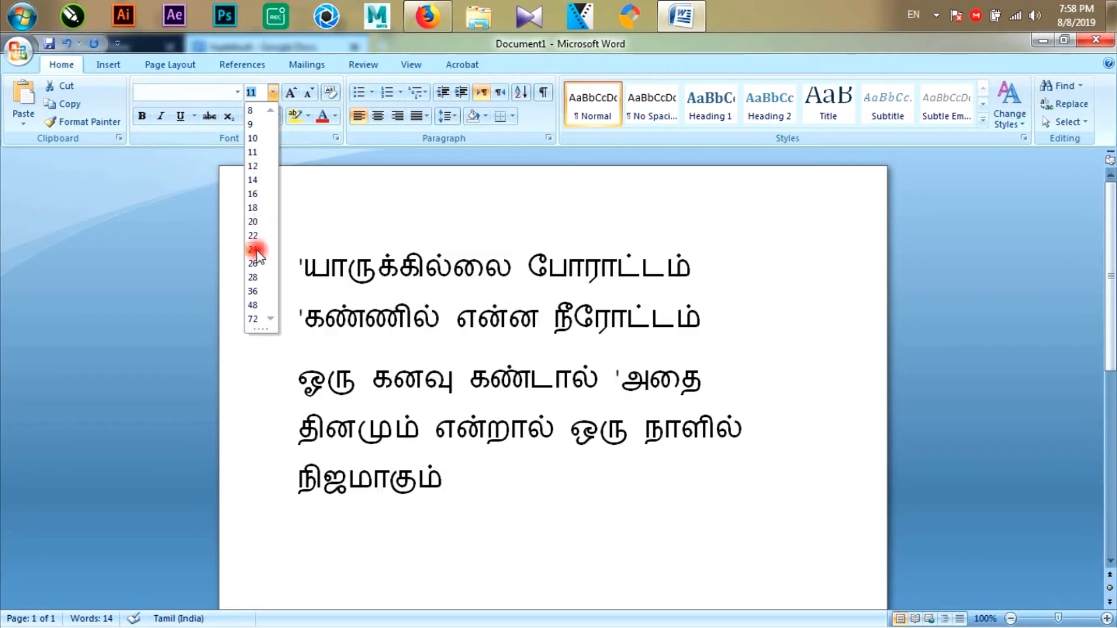
{"action": "left_click", "coordinate": [256, 246]}
{"action": "left_click", "coordinate": [826, 314]}
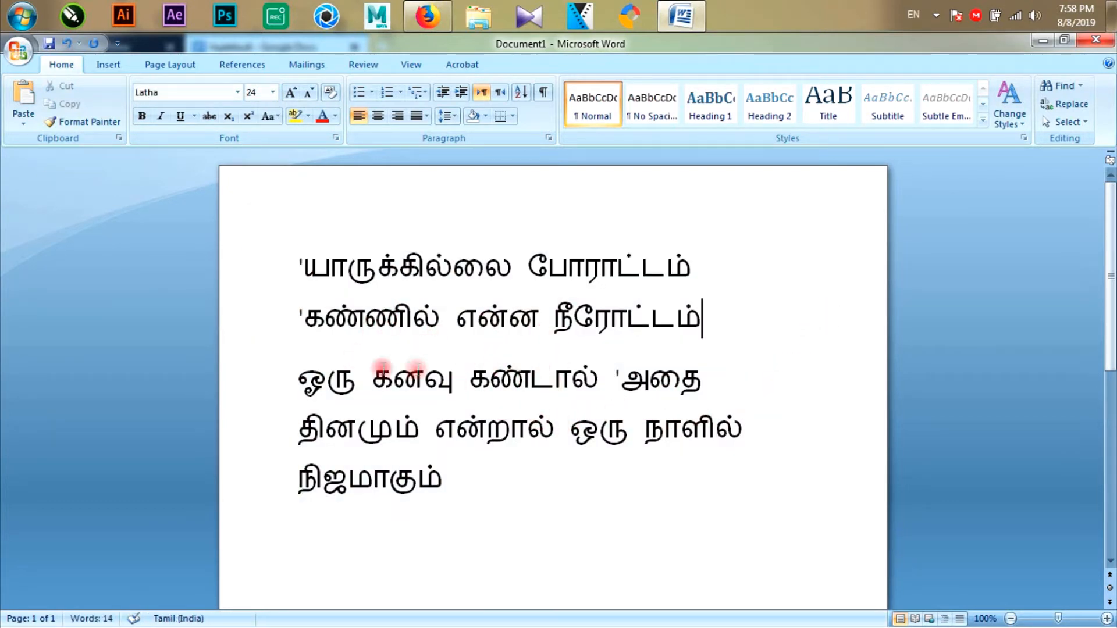
- Review the source image in the Google Docs document again, and return to the Word document
{"action": "left_click", "coordinate": [1043, 40]}
{"action": "scroll", "coordinate": [368, 294], "scroll_direction": "up", "scroll_amount": 4}
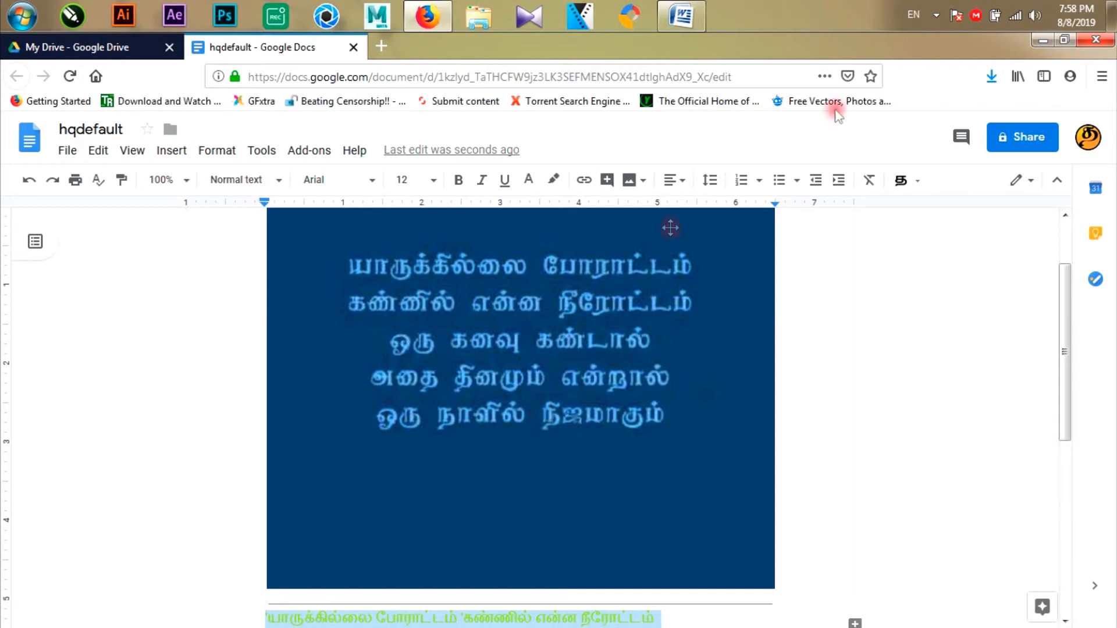
{"action": "left_click", "coordinate": [1041, 41]}
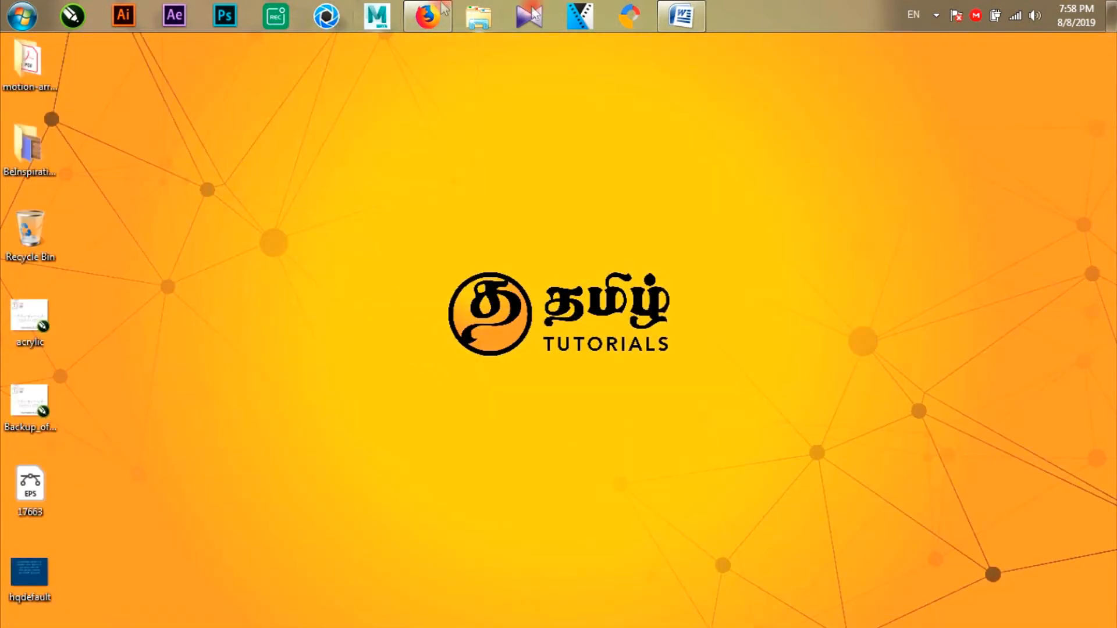
{"action": "left_click", "coordinate": [680, 16]}
{"action": "left_click", "coordinate": [504, 491]}
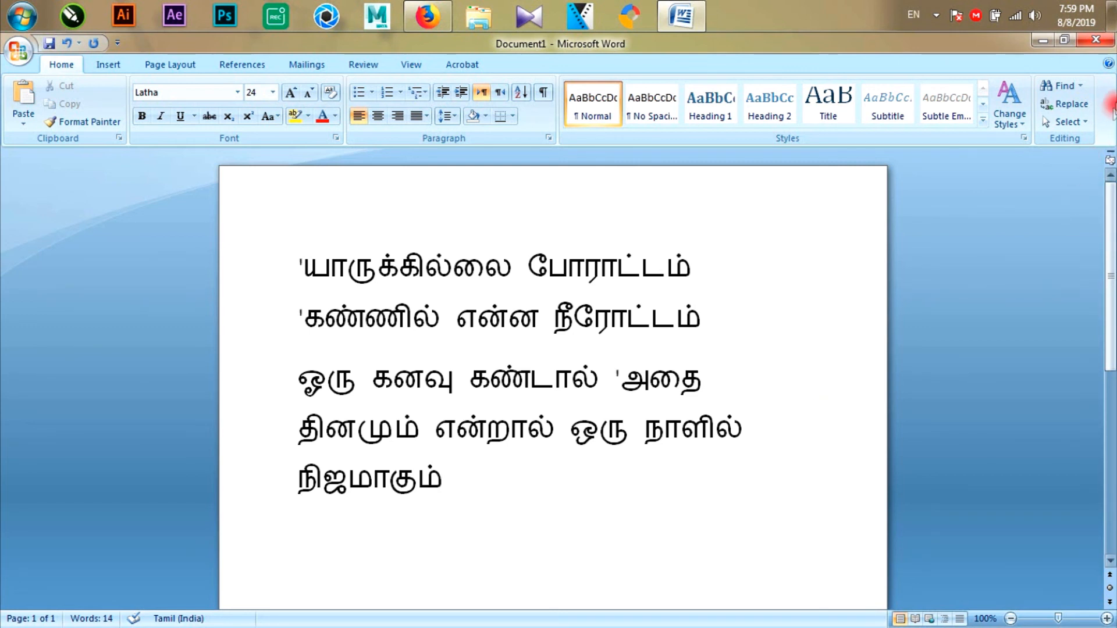
- Close the Word document without saving it
{"action": "left_click", "coordinate": [1098, 42]}
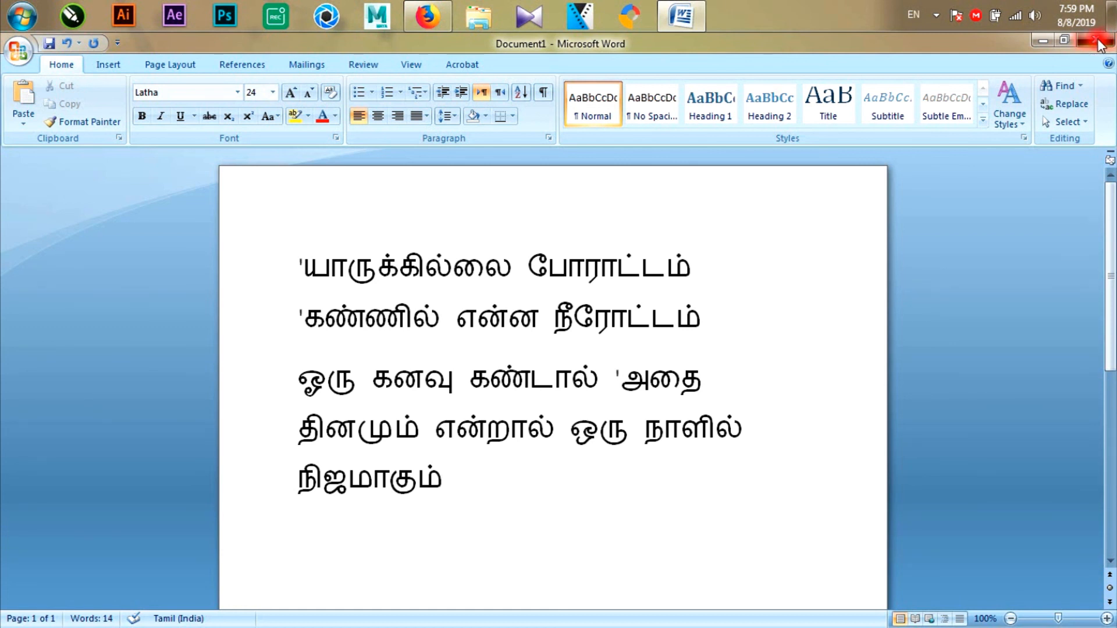
{"action": "left_click", "coordinate": [567, 352]}
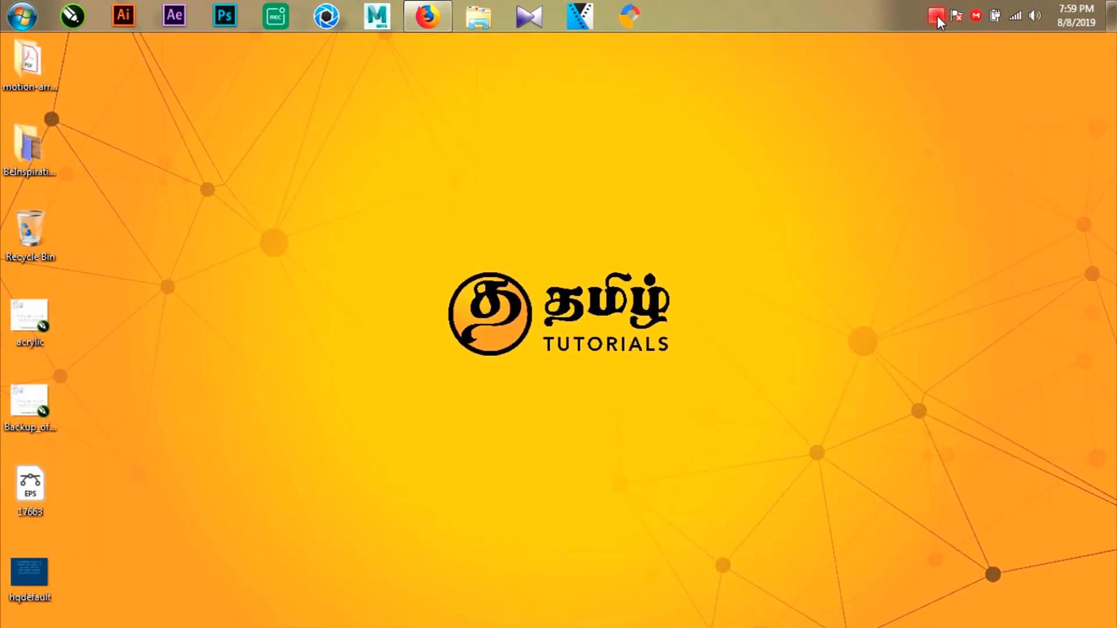
{"action": "left_click", "coordinate": [936, 16]}
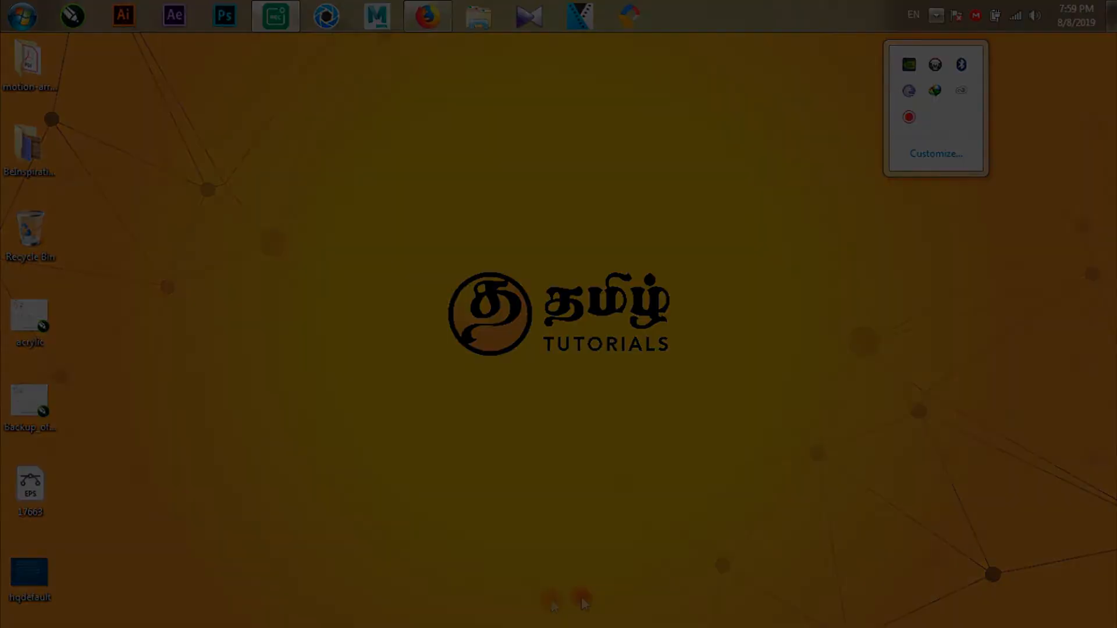